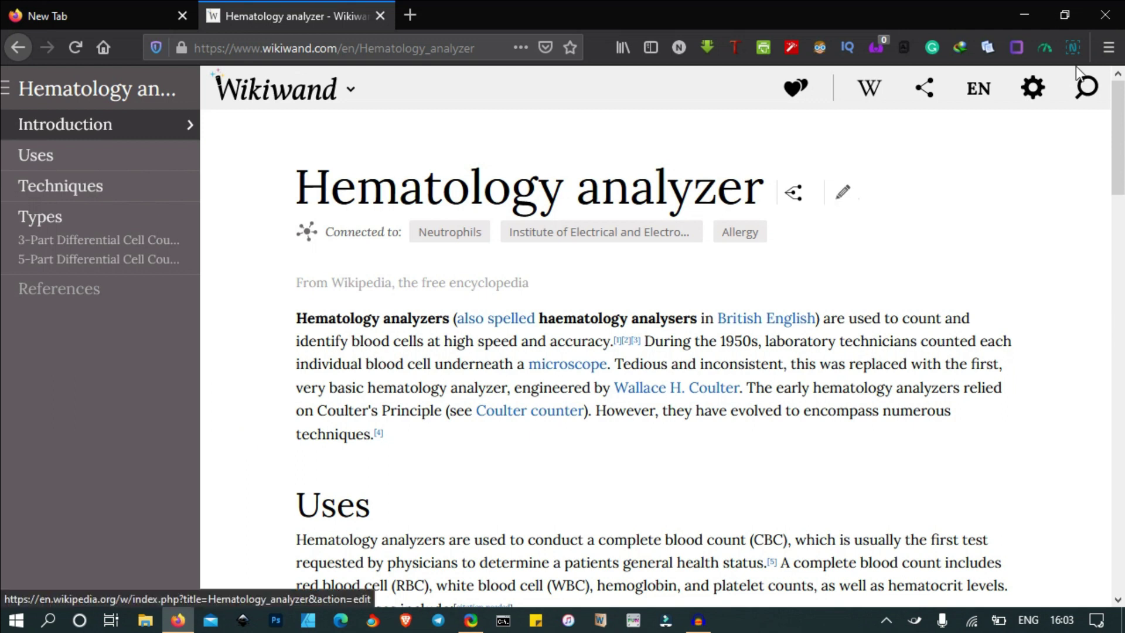
# - Capture the entire Hematology analyzer page with Nimbus Capture from the toolbar icon
pyautogui.click(1072, 48)
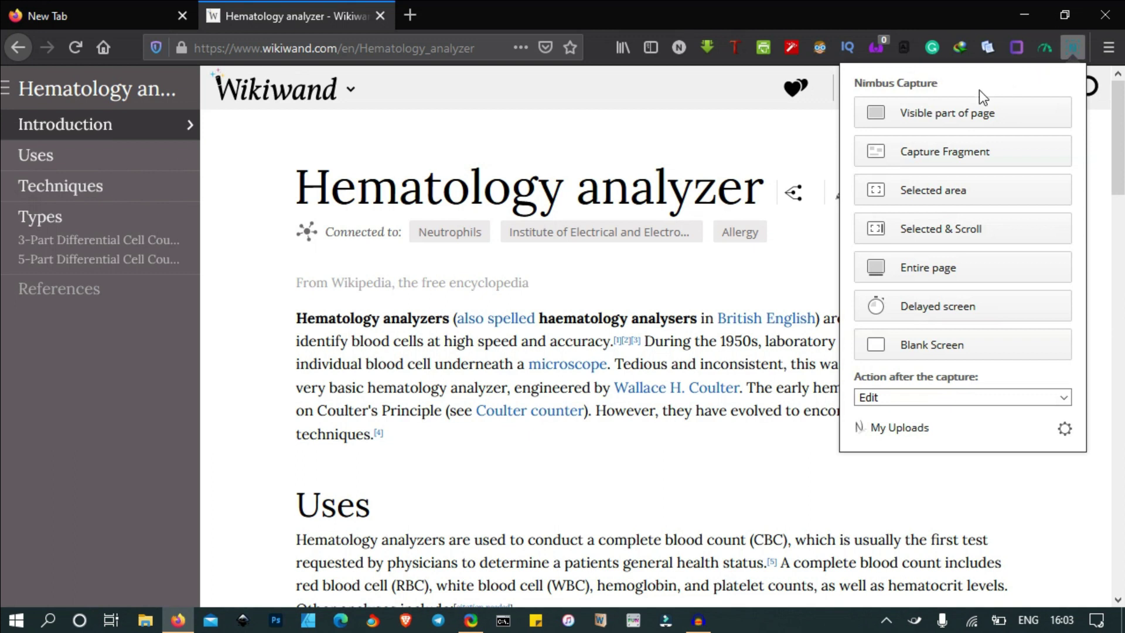
pyautogui.click(935, 276)
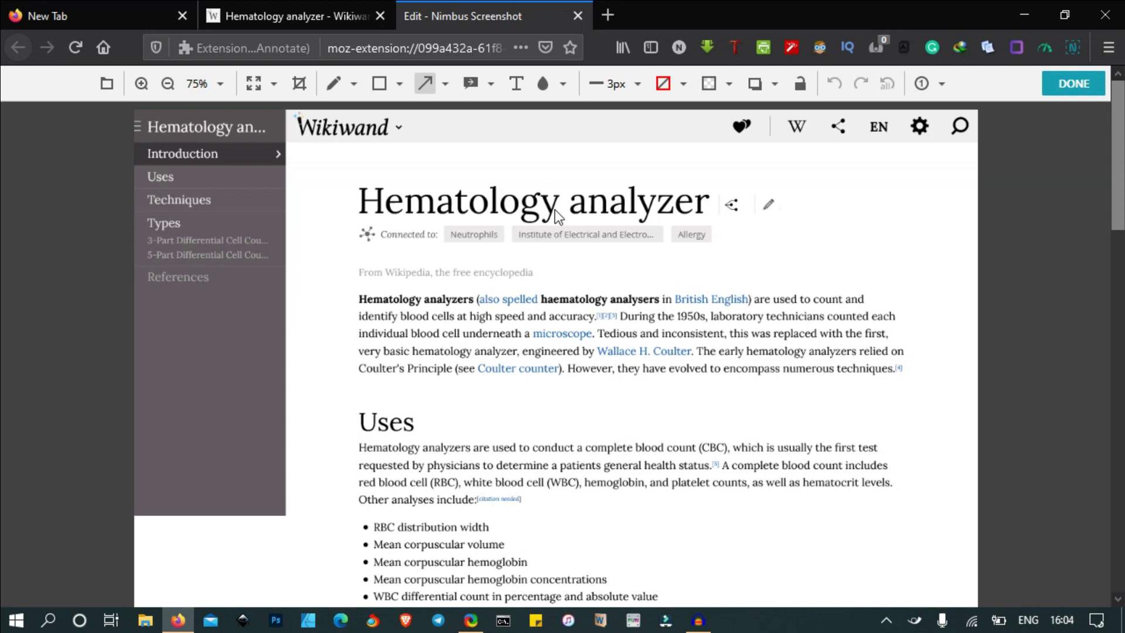
# - Finish the capture with DONE and save the full-page screenshot as an image file
pyautogui.click(1071, 86)
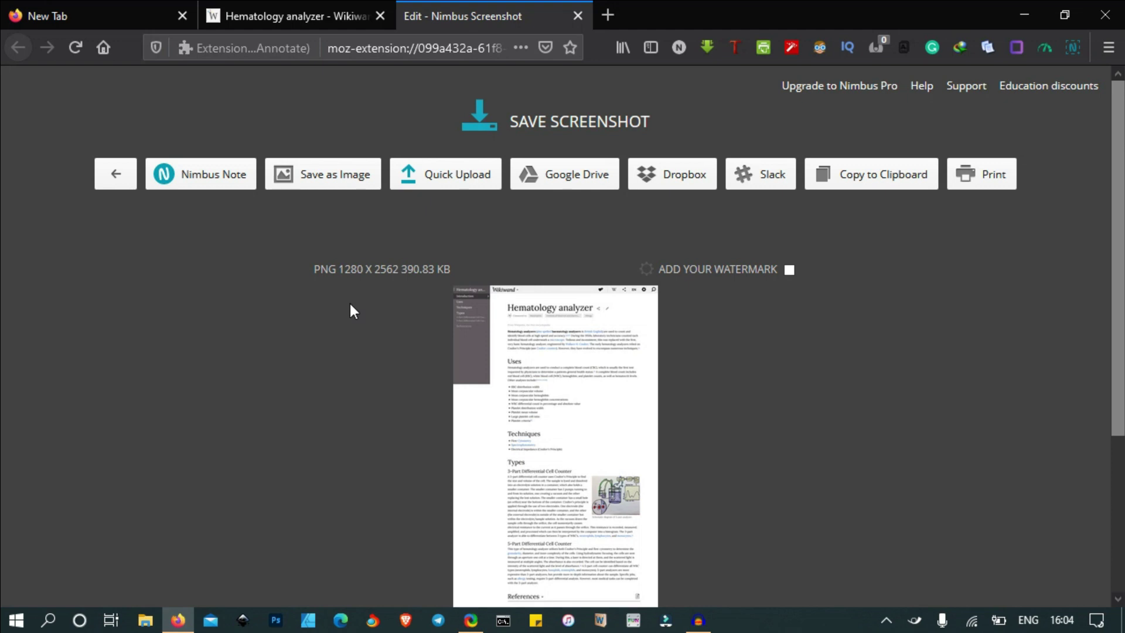
pyautogui.click(327, 173)
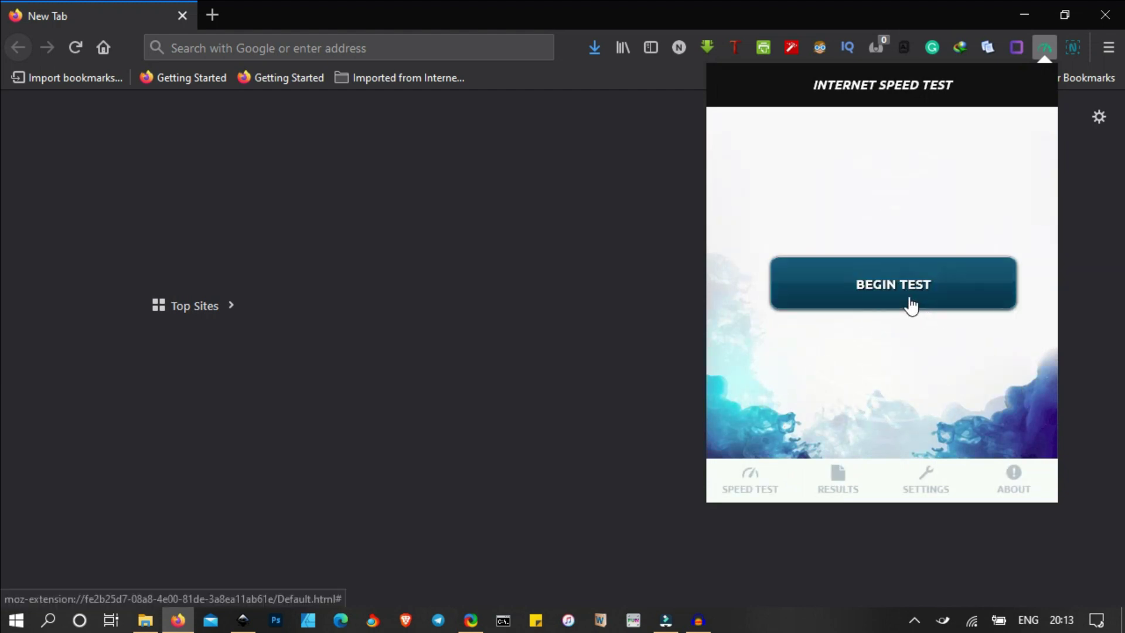
# - Run the Speedtest internet test, reporting a 722 ms ping and 64.0 KBps upload
pyautogui.click(911, 303)
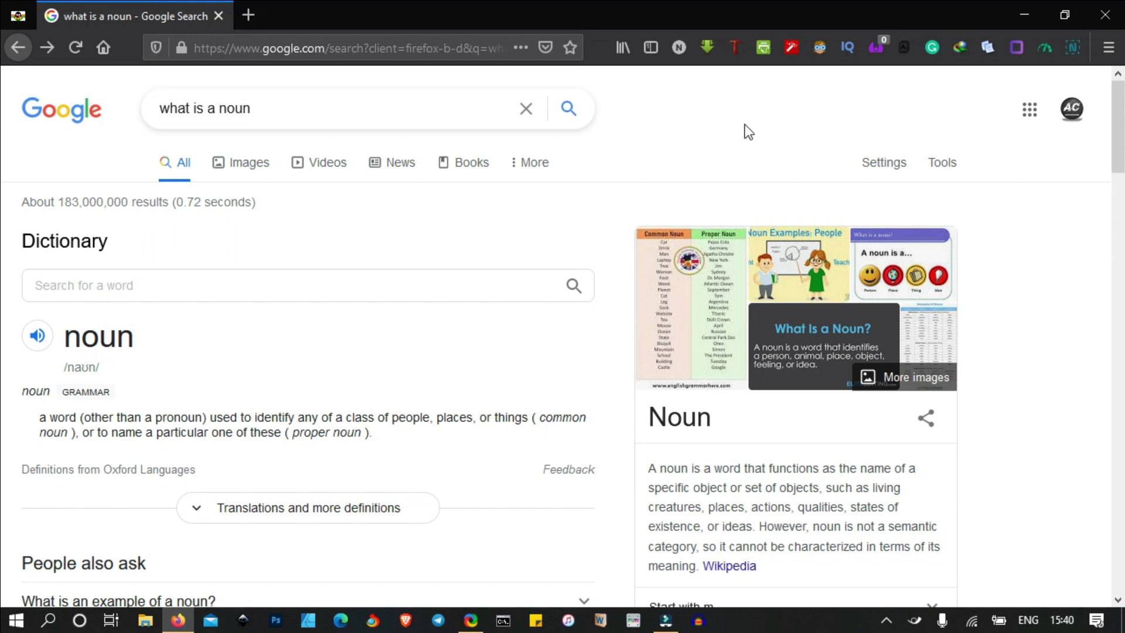
# - Generate a Print Friendly & PDF version of the "what is a noun" results page
pyautogui.click(762, 50)
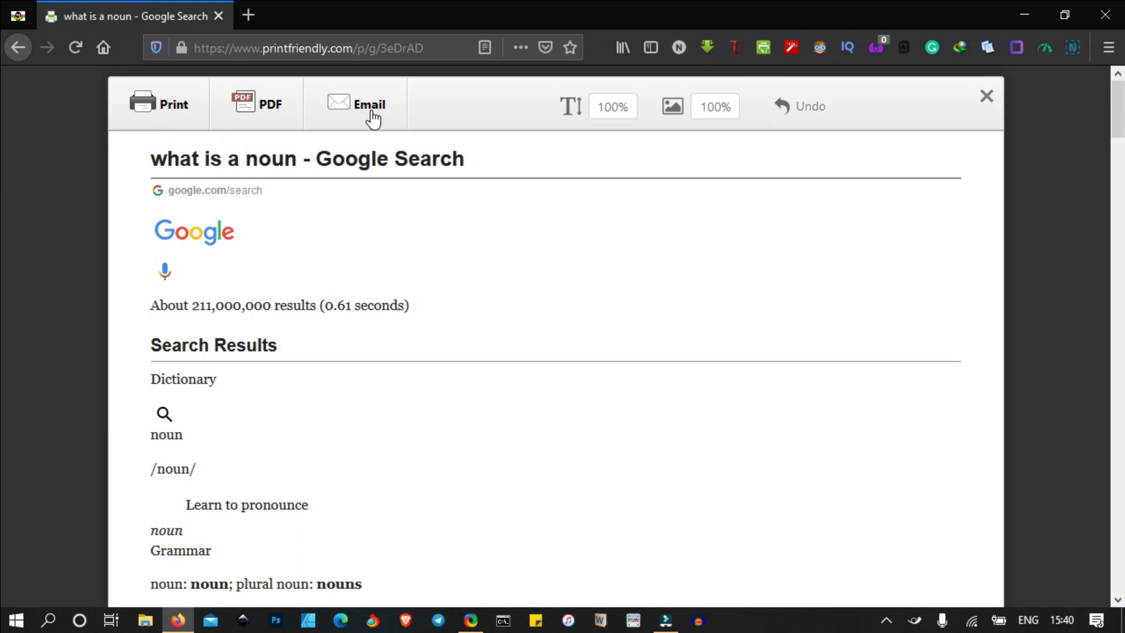
pyautogui.moveTo(556, 232)
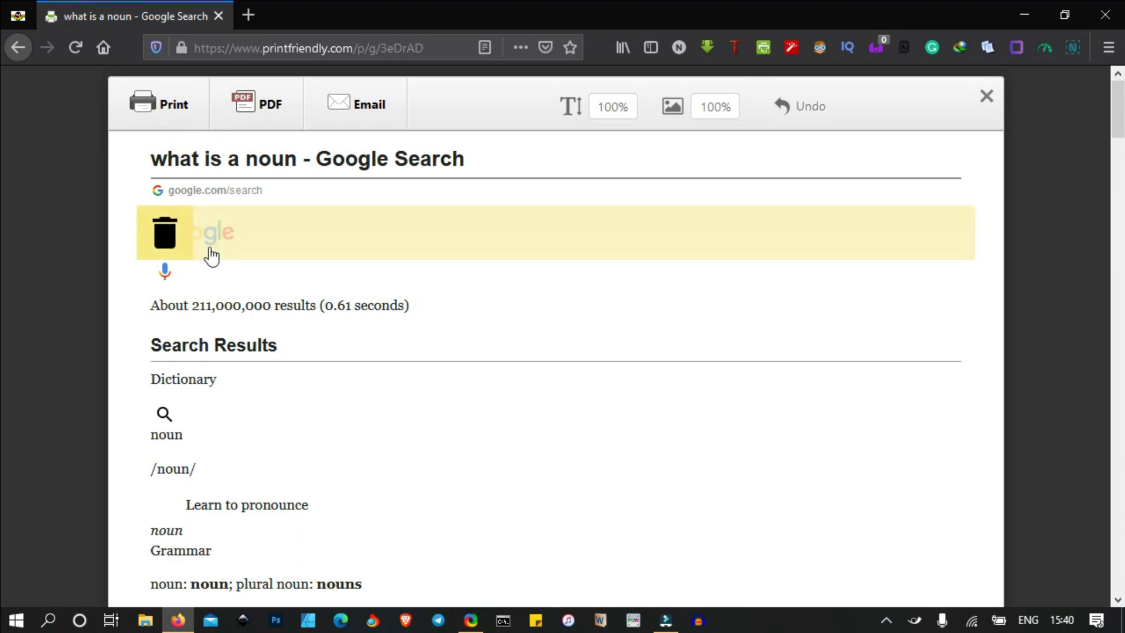
# - Delete the Google logo, results-count line, leftover block and Search Results heading
pyautogui.click(163, 243)
pyautogui.moveTo(280, 265)
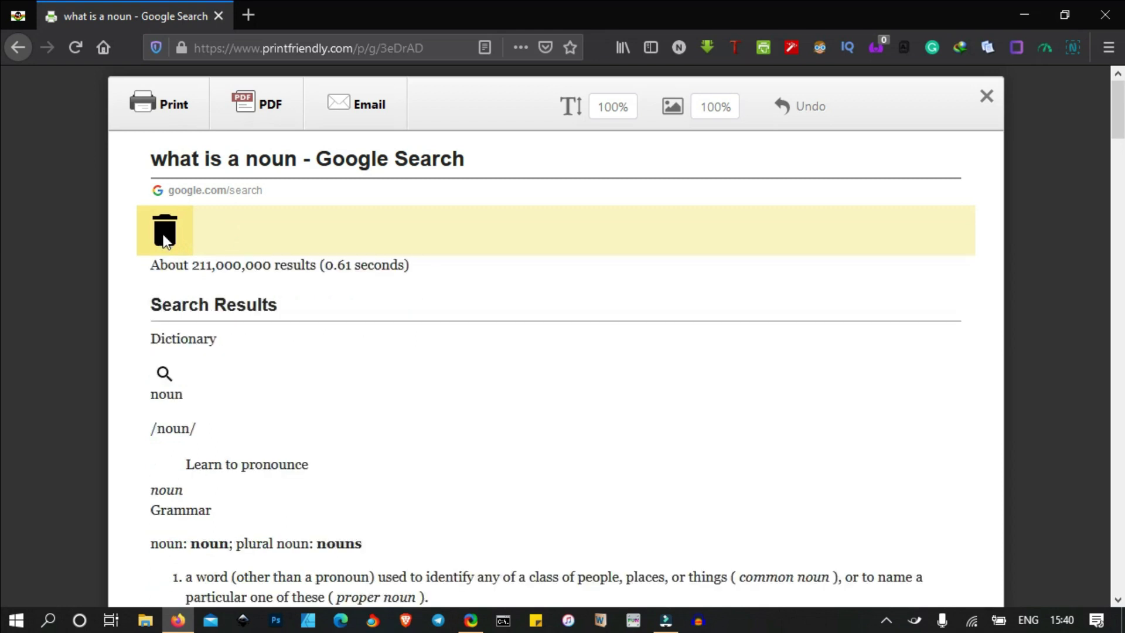
pyautogui.click(163, 267)
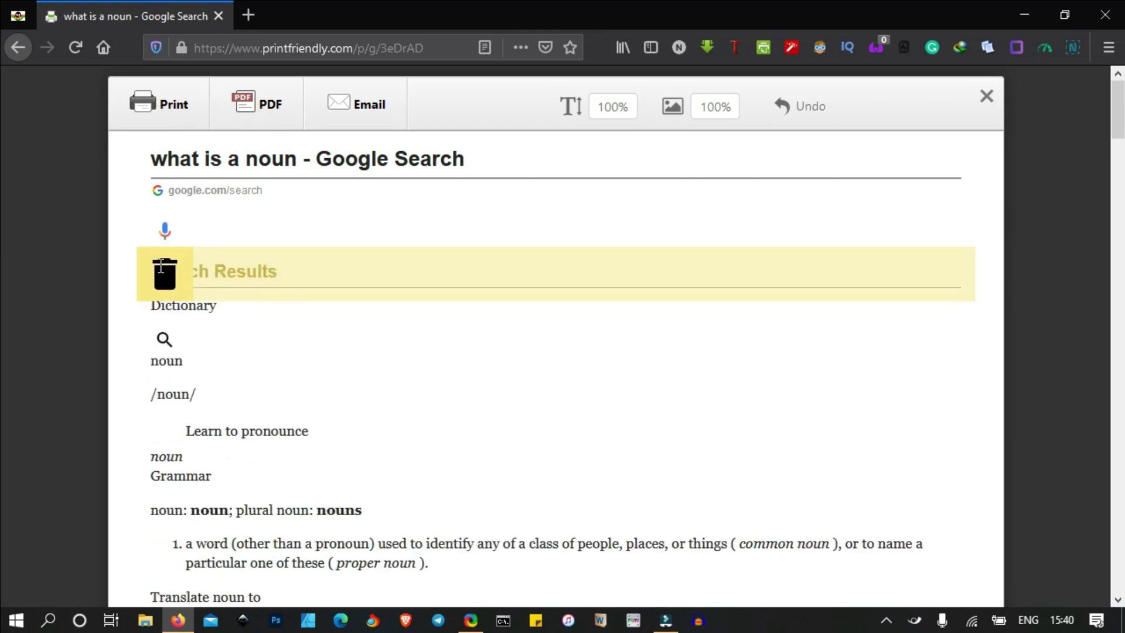
pyautogui.click(164, 230)
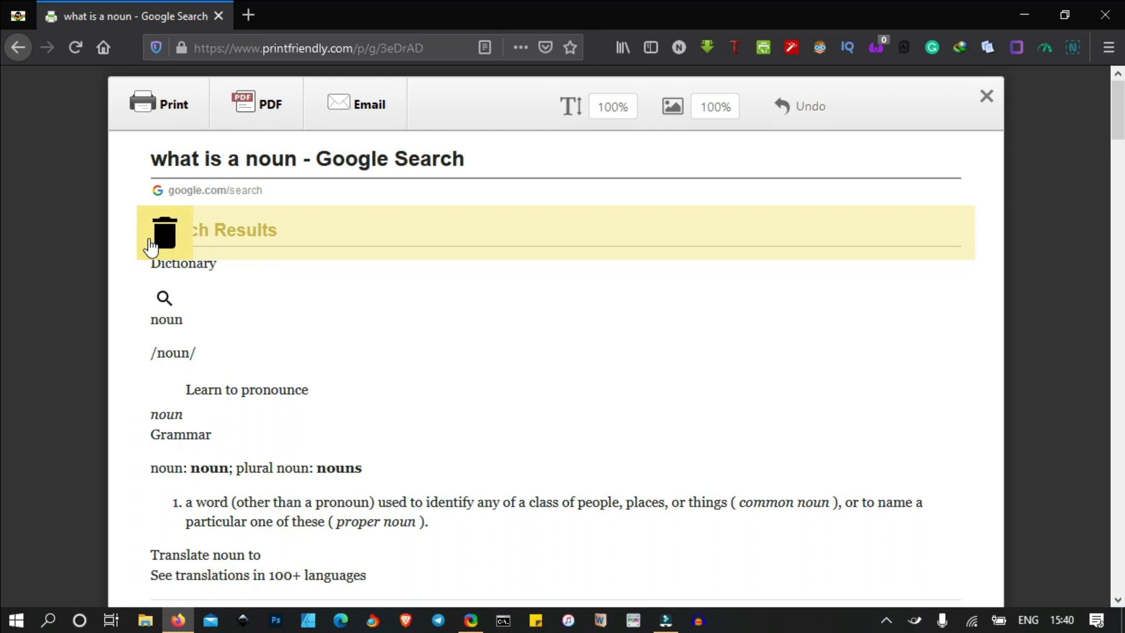
pyautogui.click(150, 239)
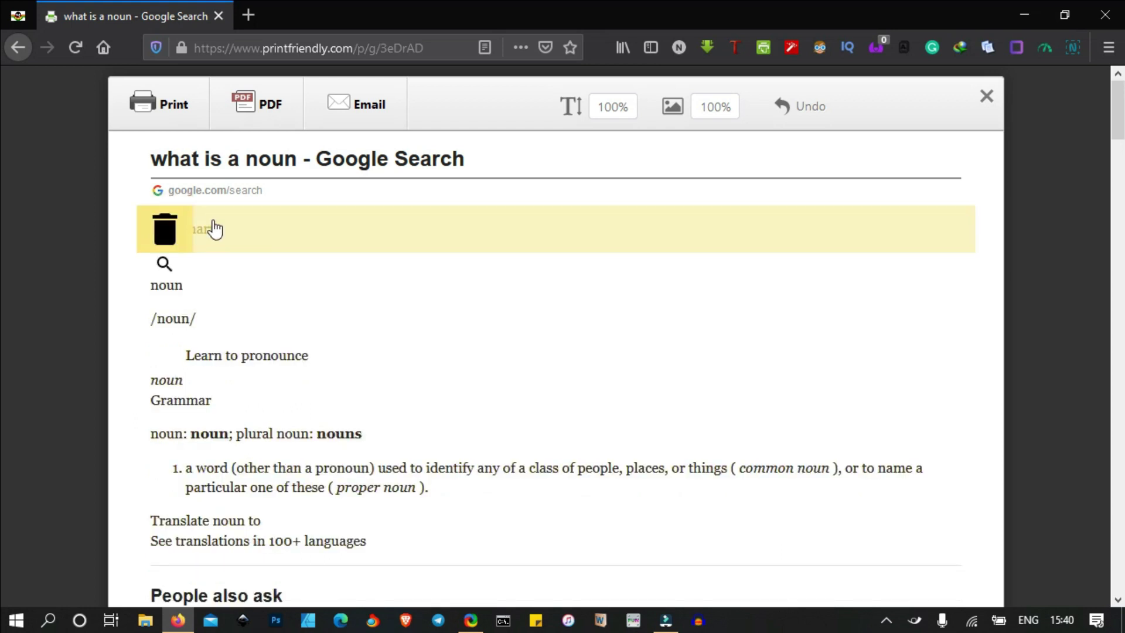
pyautogui.scroll(-2, 251, 452)
pyautogui.scroll(-2, 251, 453)
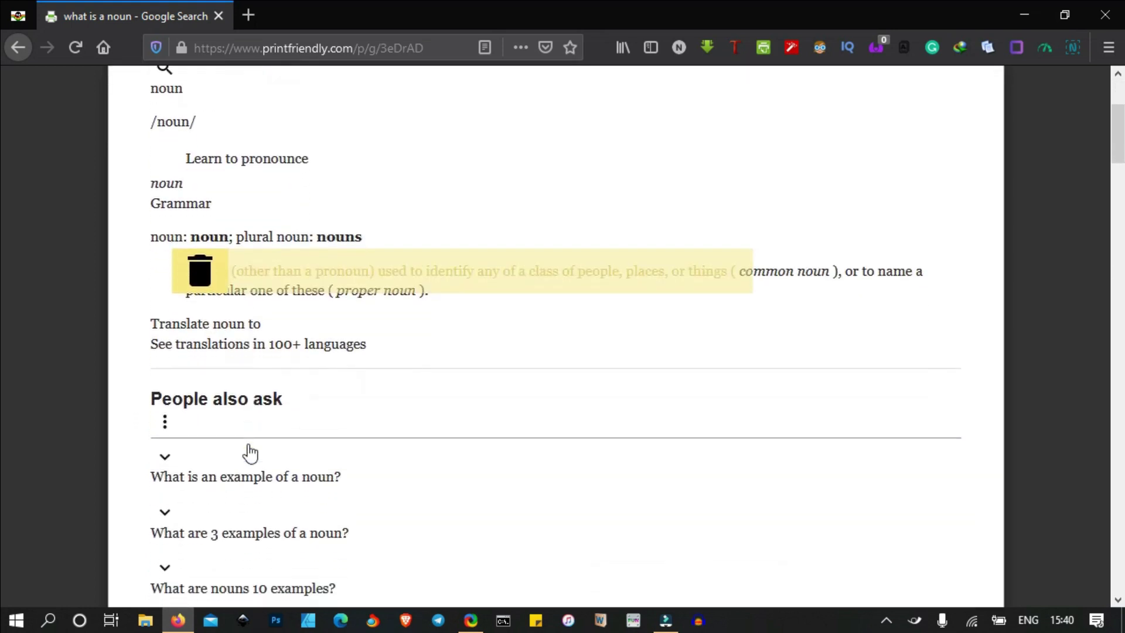
# - Delete the People also ask heading, its four noun questions and the Feedback line
pyautogui.click(162, 397)
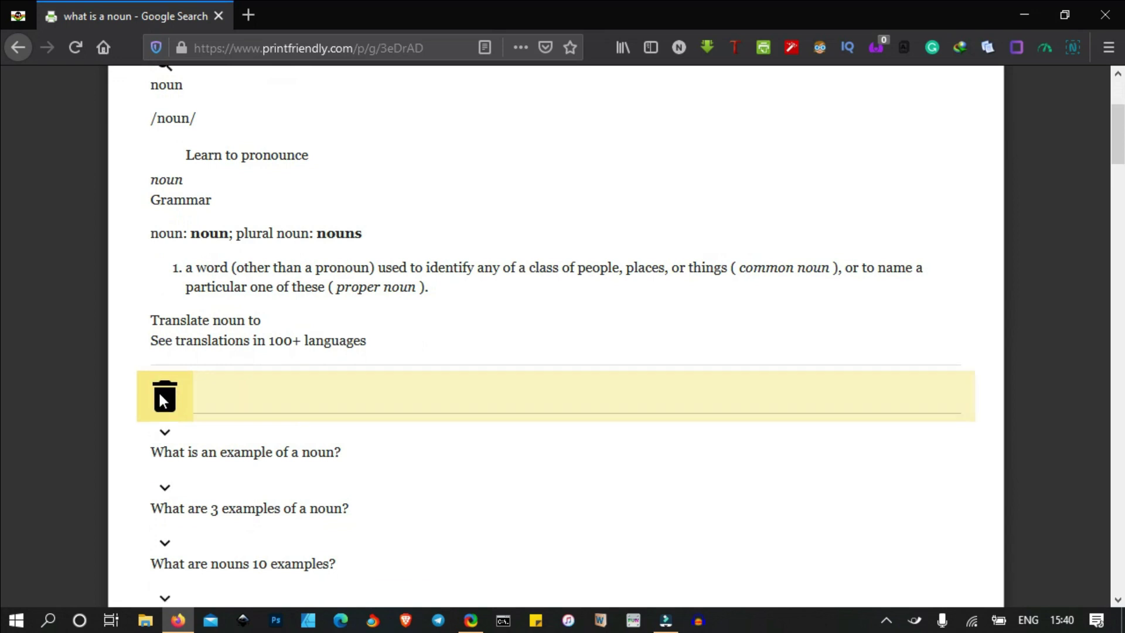
pyautogui.click(159, 434)
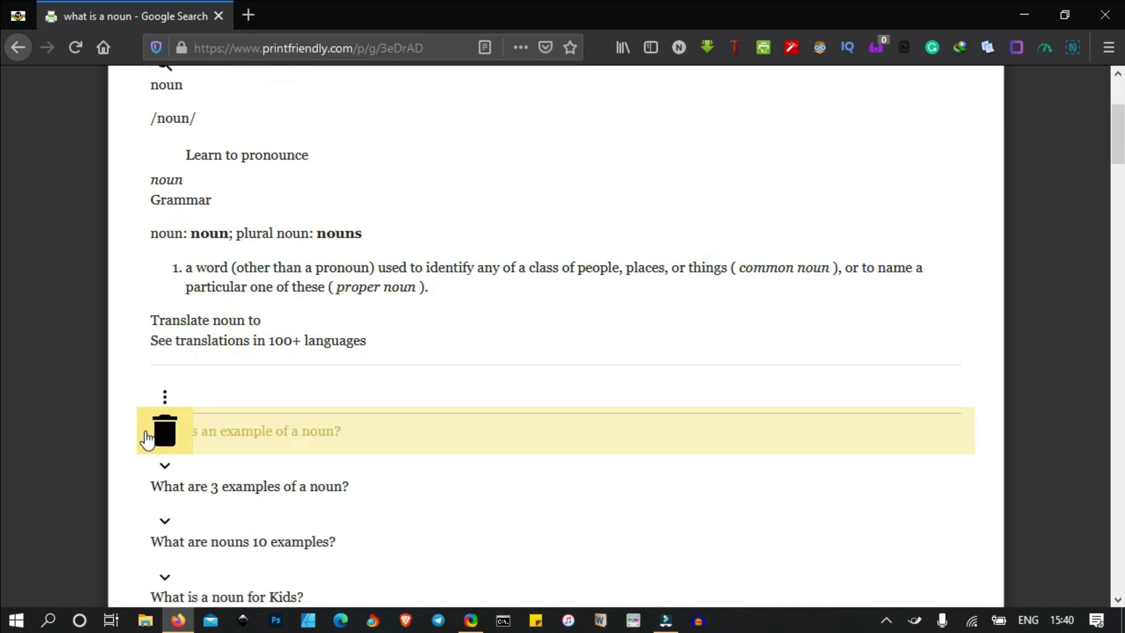
pyautogui.click(159, 447)
pyautogui.click(163, 447)
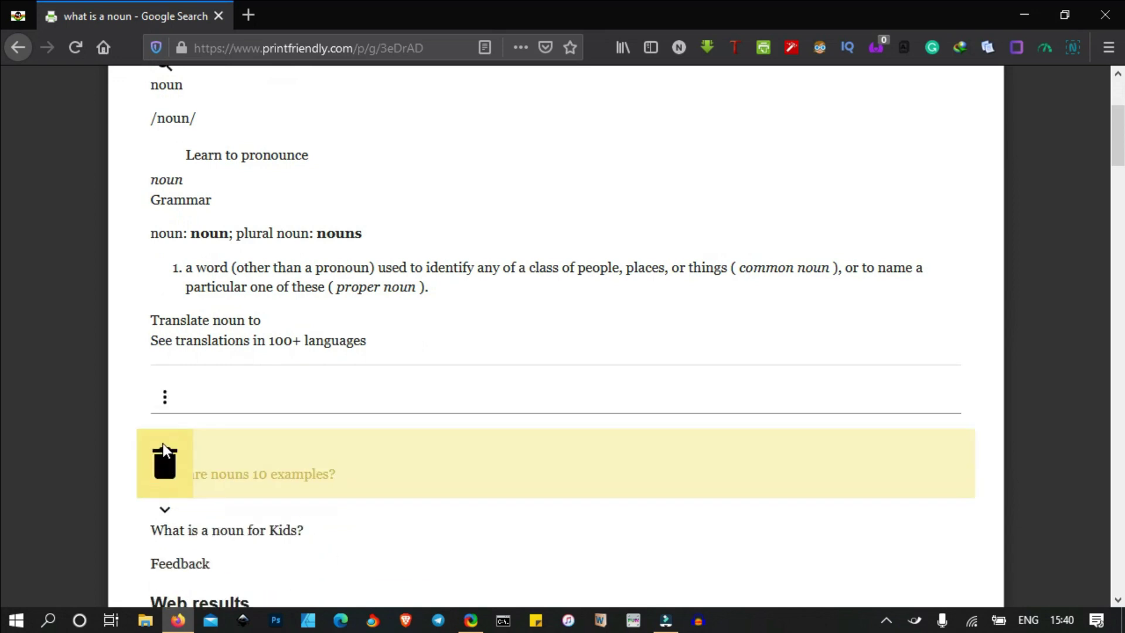
pyautogui.click(163, 446)
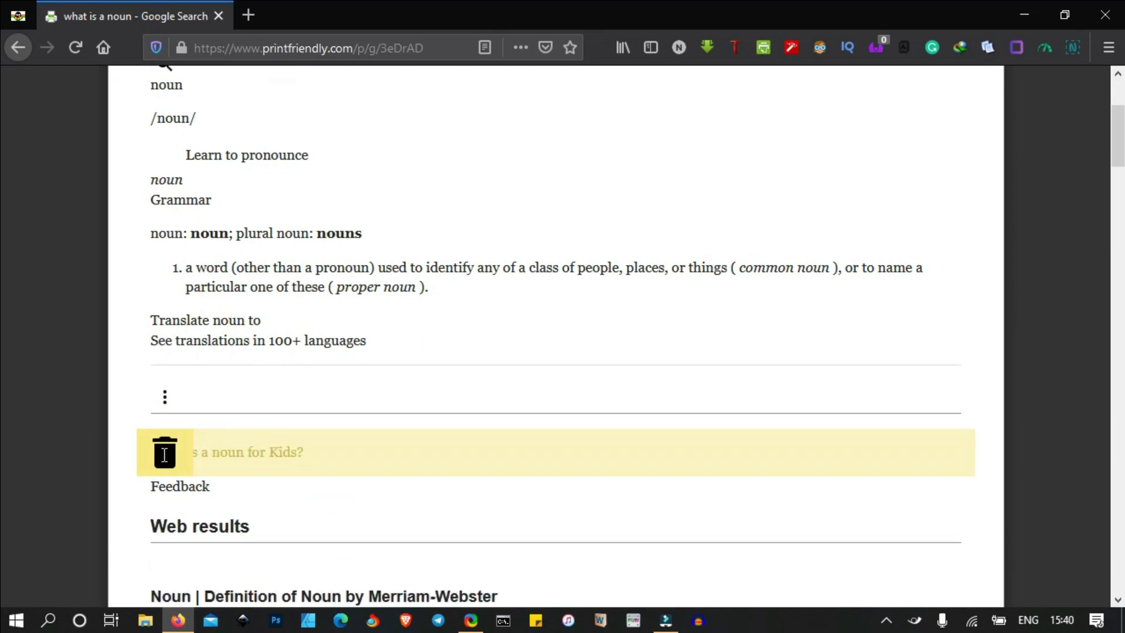
pyautogui.click(168, 457)
pyautogui.click(167, 458)
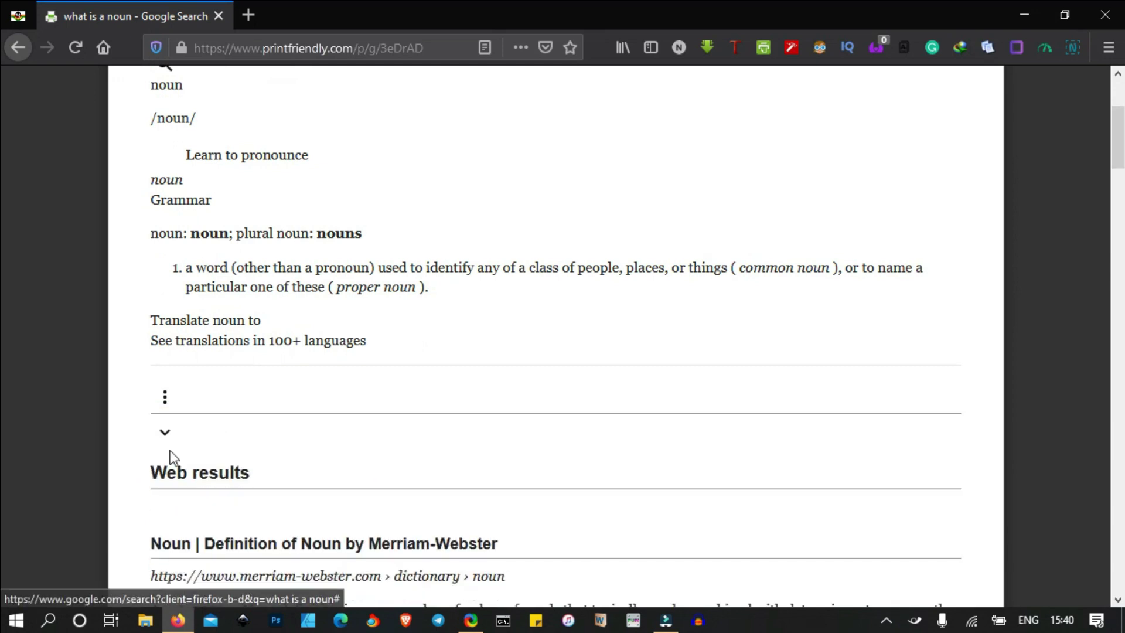
# - Delete the Web results heading and the Merriam-Webster, Grammarly and EnglishClub entries
pyautogui.click(158, 482)
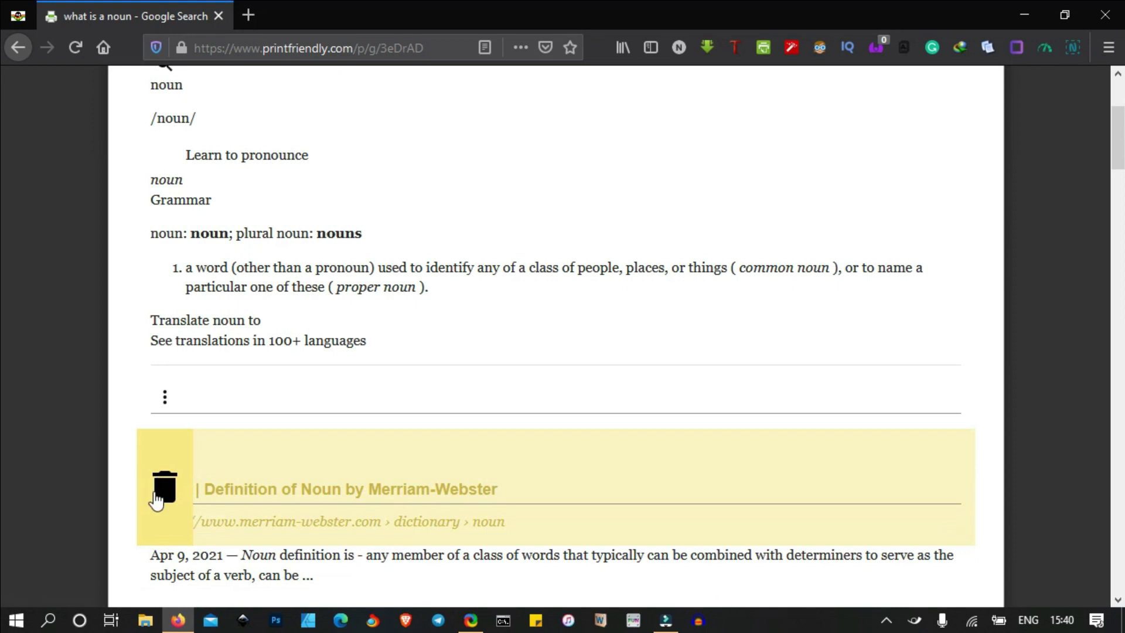
pyautogui.click(157, 499)
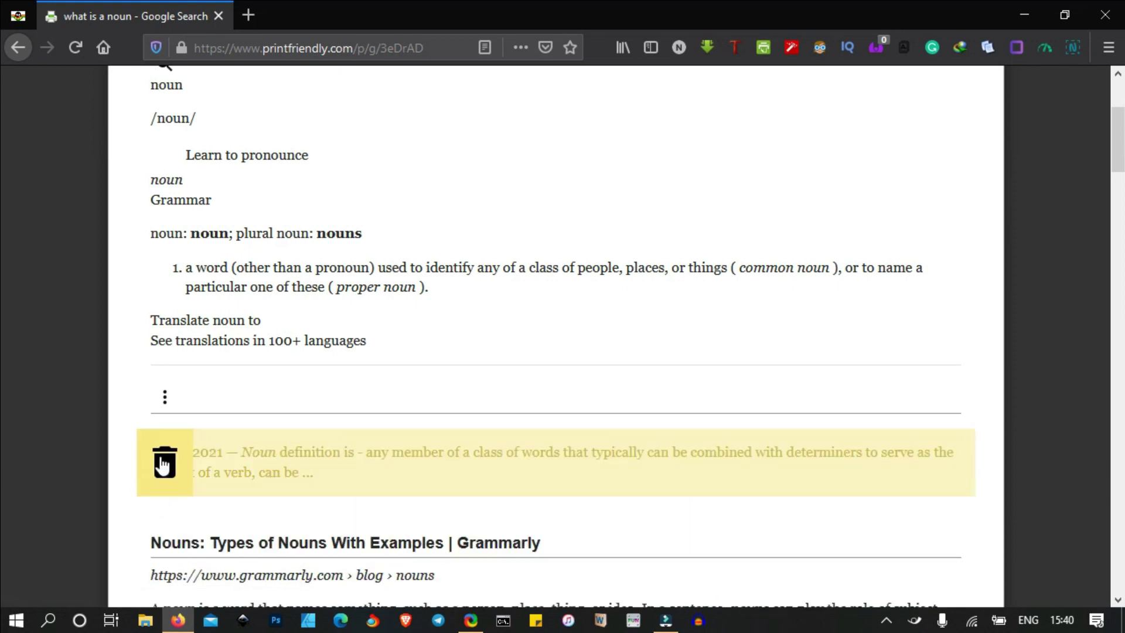
pyautogui.click(163, 479)
pyautogui.click(165, 495)
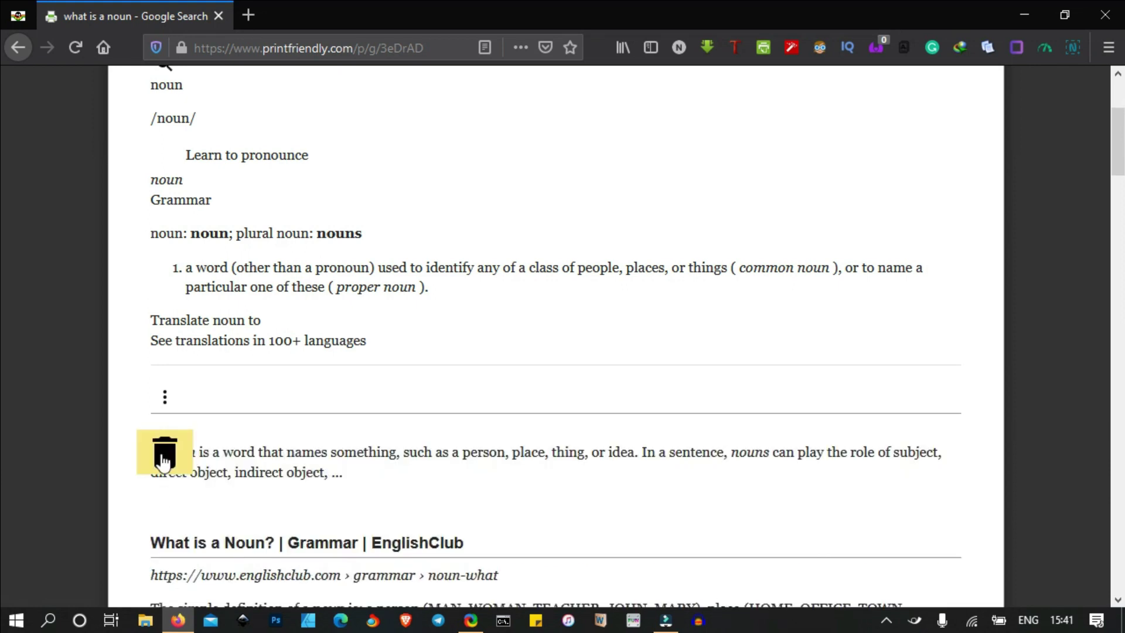
pyautogui.click(164, 457)
pyautogui.click(163, 406)
pyautogui.click(163, 429)
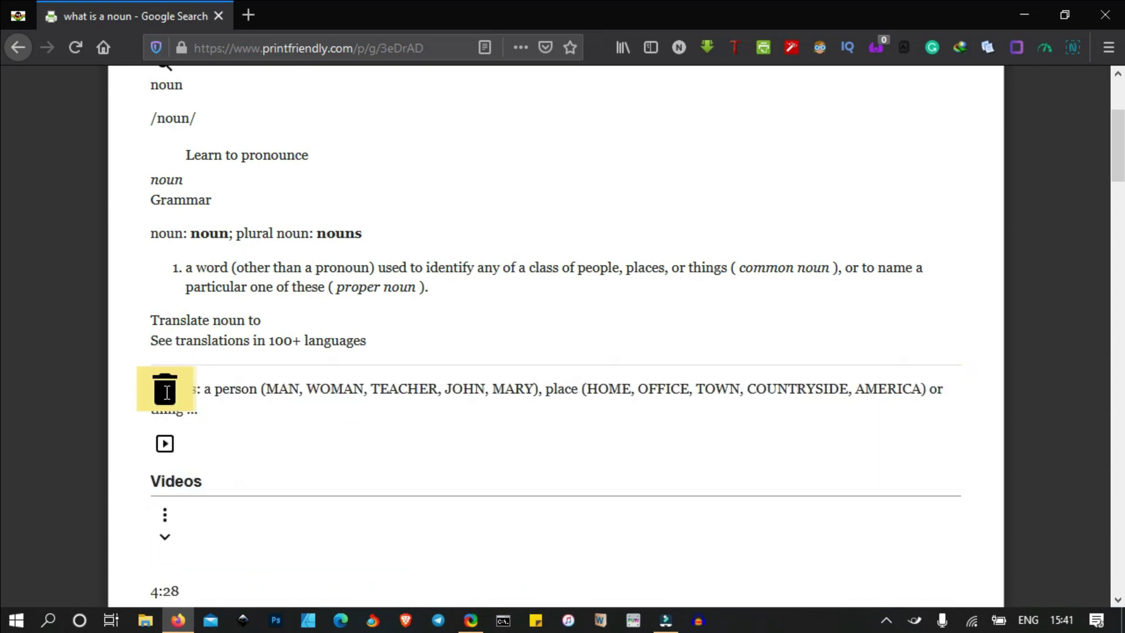
# - Delete the Videos results, Wikipedia entry, pagination and Complementary Results and Images headings
pyautogui.click(163, 421)
pyautogui.click(163, 391)
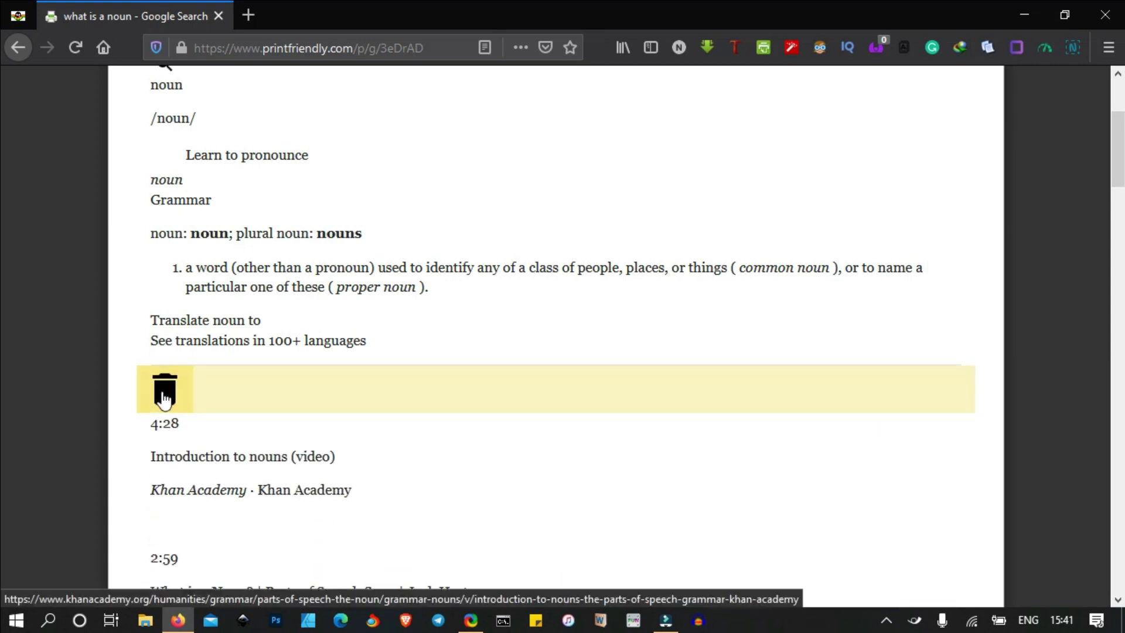
pyautogui.click(164, 390)
pyautogui.click(163, 393)
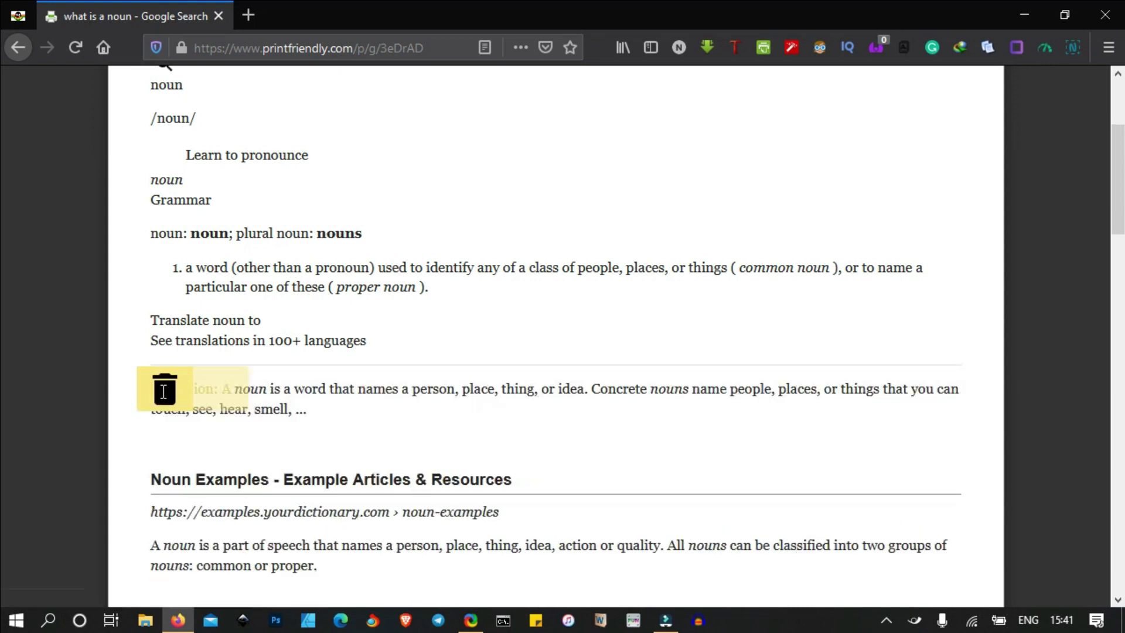
pyautogui.click(163, 395)
pyautogui.click(163, 397)
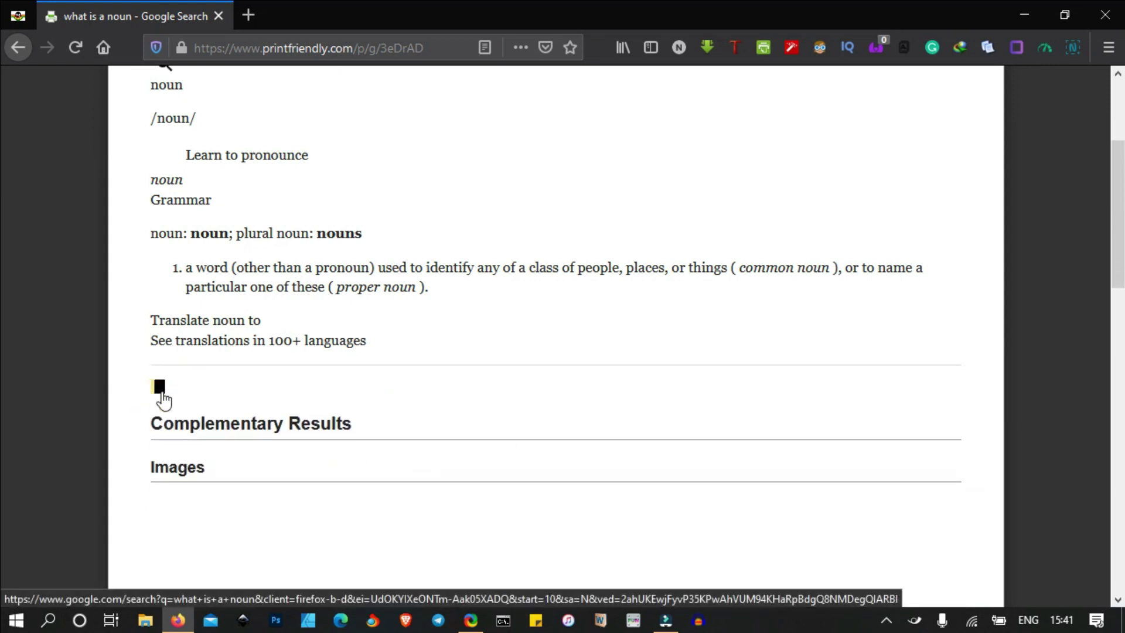
pyautogui.click(164, 410)
pyautogui.click(164, 410)
pyautogui.scroll(4, 299, 222)
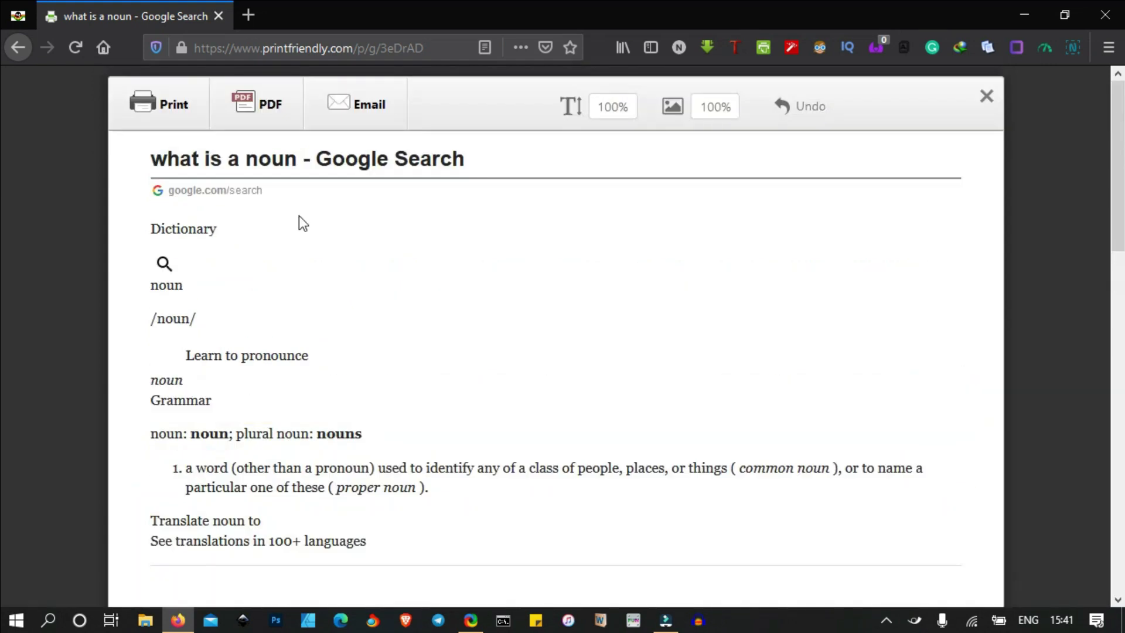
# - Generate the PDF of the cleaned noun definition page and download it
pyautogui.click(266, 113)
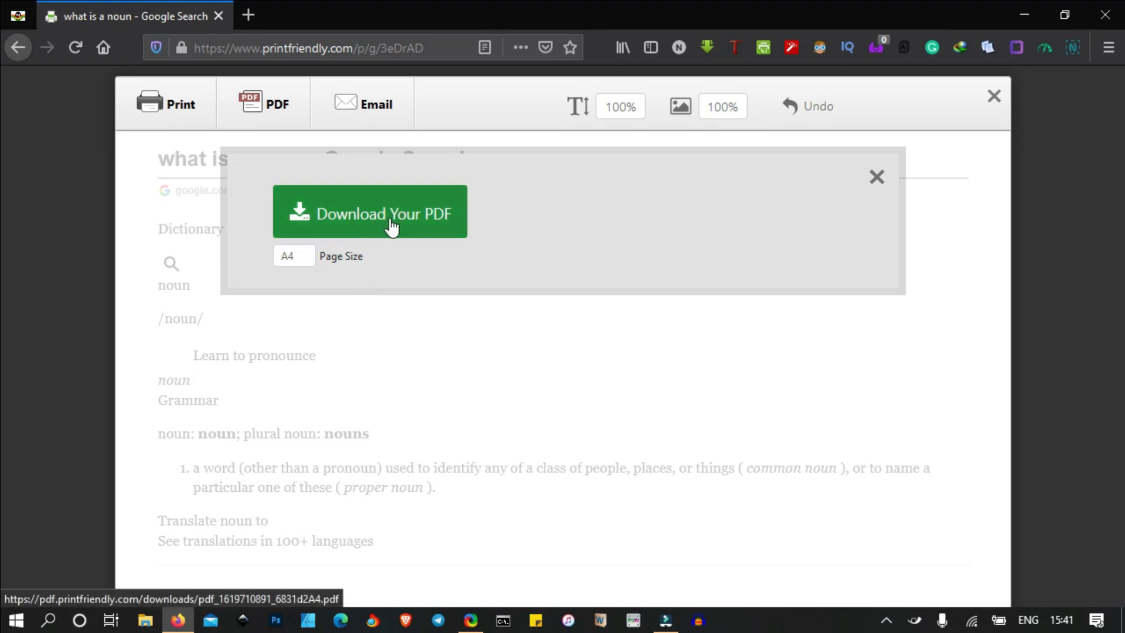
pyautogui.click(364, 232)
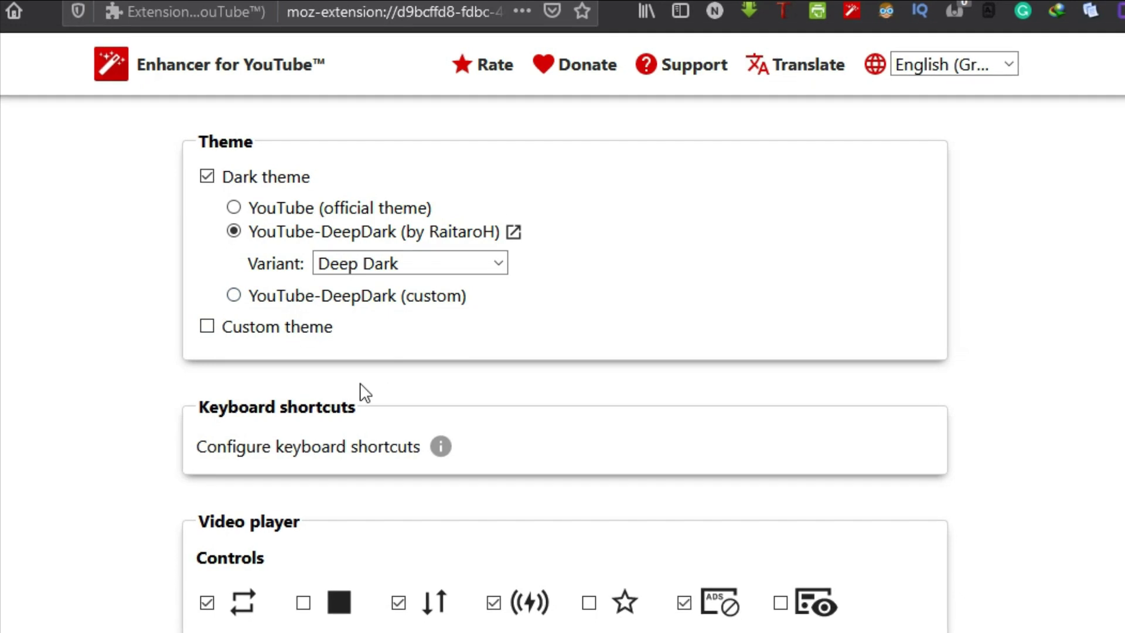
pyautogui.scroll(-3, 359, 400)
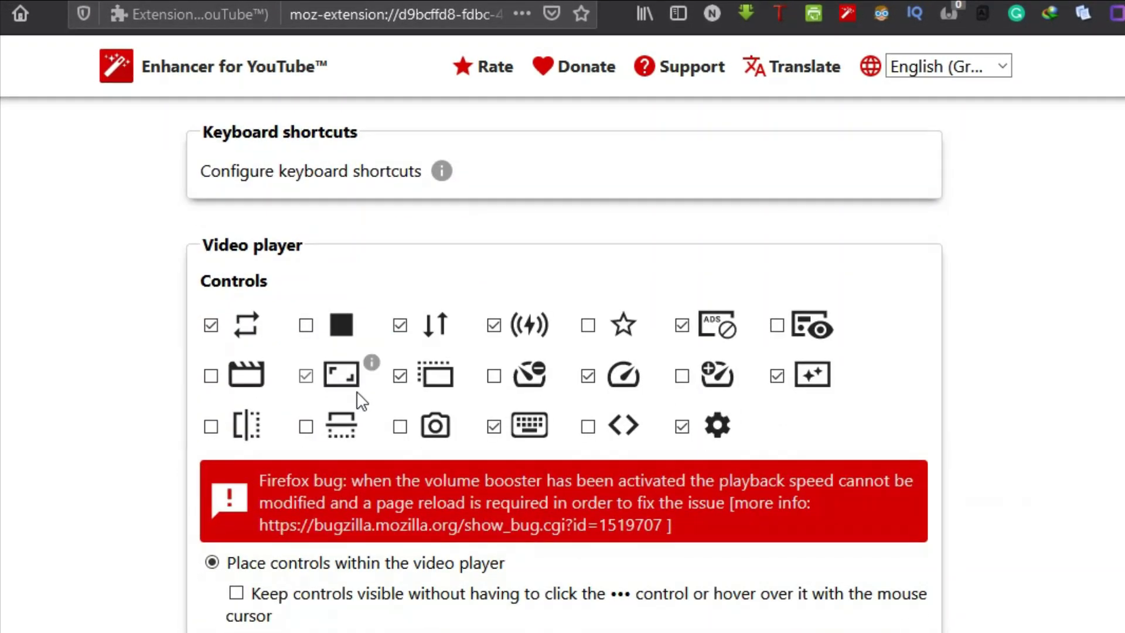
pyautogui.scroll(-3, 359, 400)
pyautogui.scroll(-3, 359, 400)
pyautogui.scroll(-3, 359, 400)
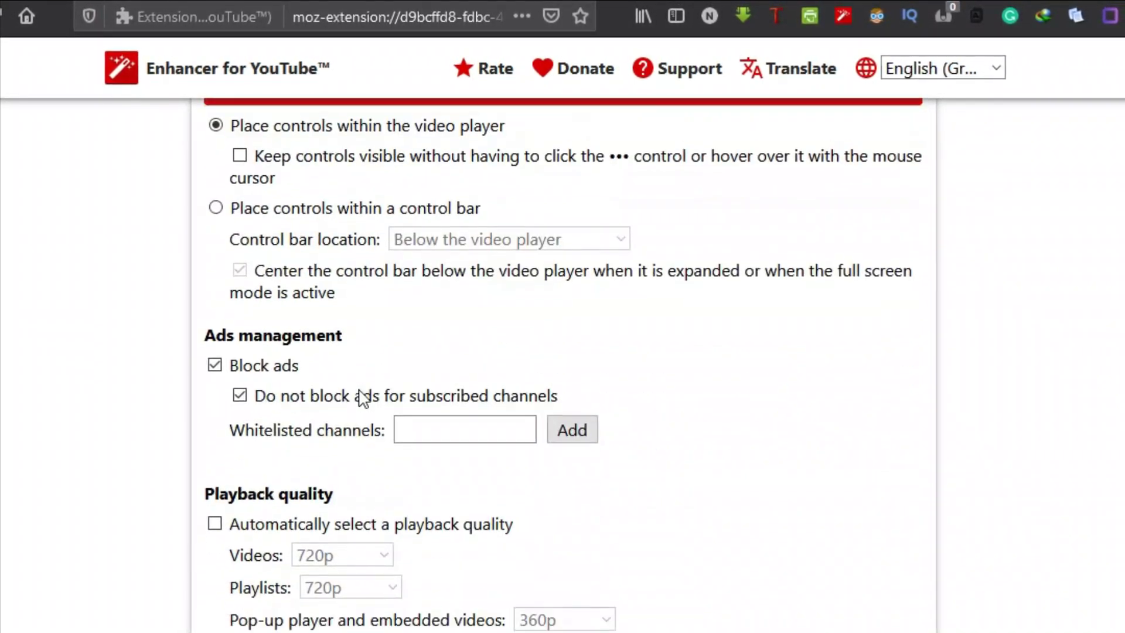
pyautogui.scroll(-1, 360, 400)
pyautogui.scroll(-1, 362, 399)
pyautogui.scroll(-1, 363, 398)
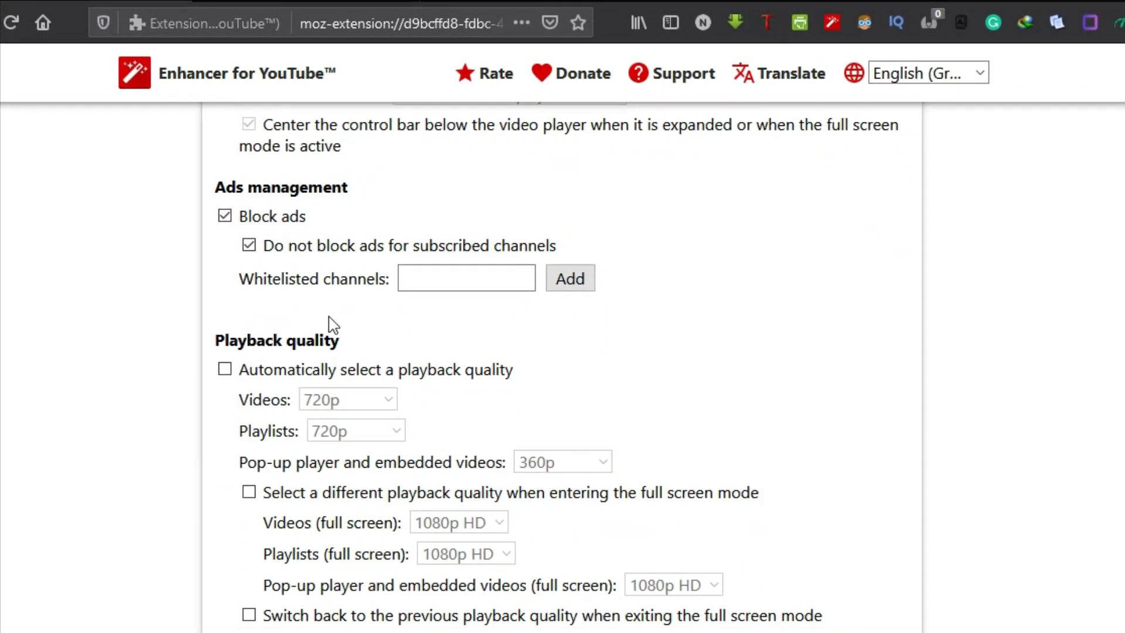
pyautogui.scroll(-2, 332, 326)
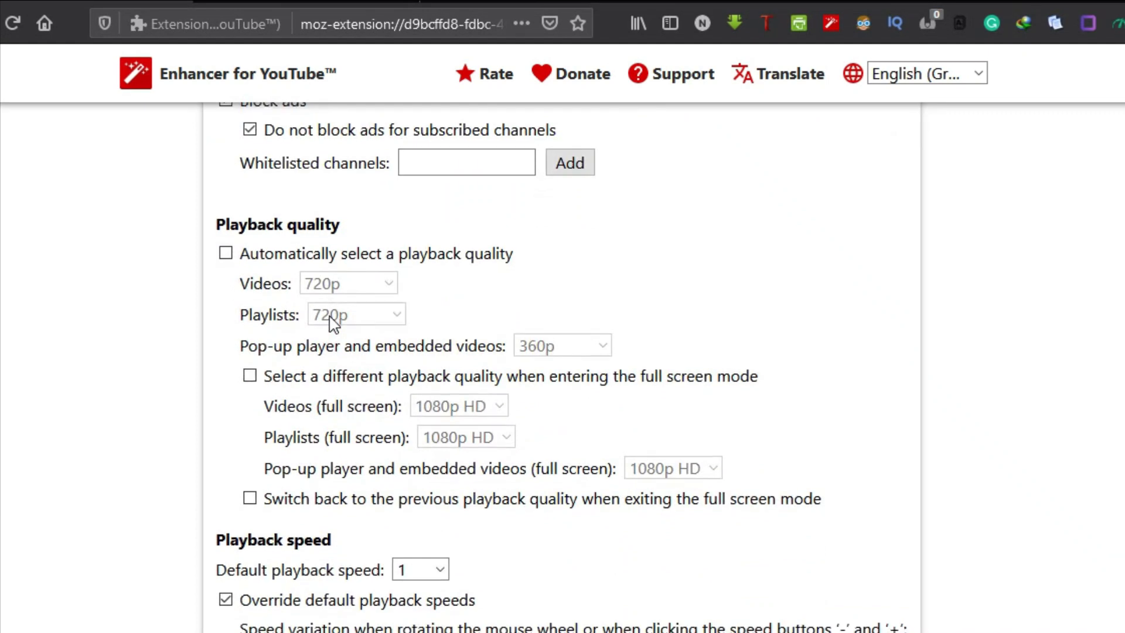
pyautogui.scroll(-1, 334, 325)
pyautogui.scroll(-2, 334, 323)
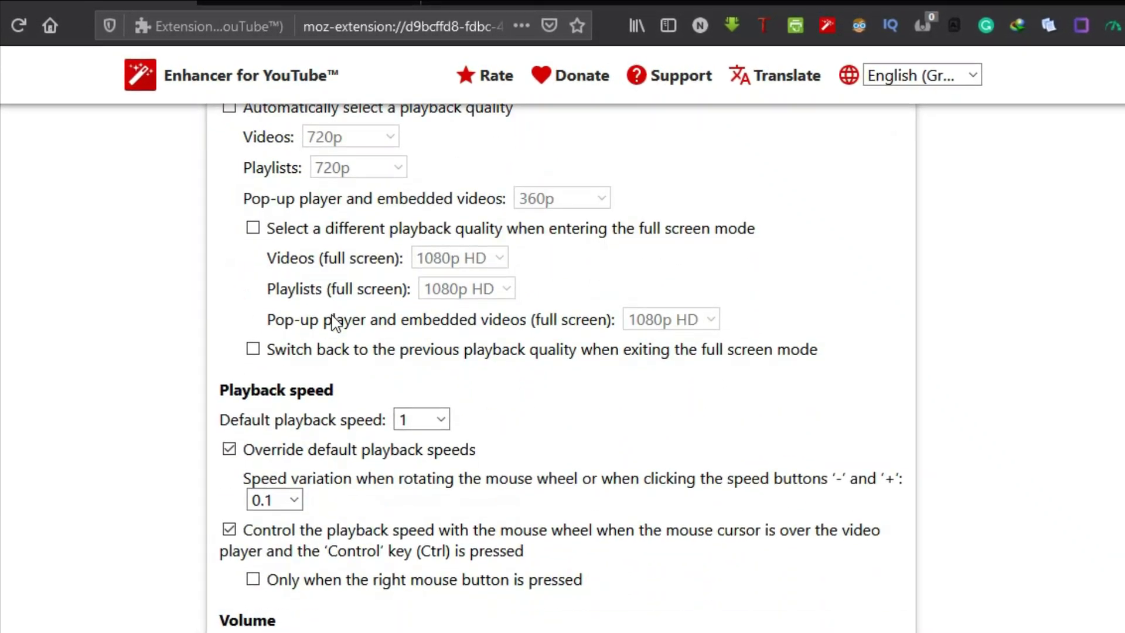
pyautogui.scroll(-3, 333, 323)
pyautogui.scroll(-2, 334, 319)
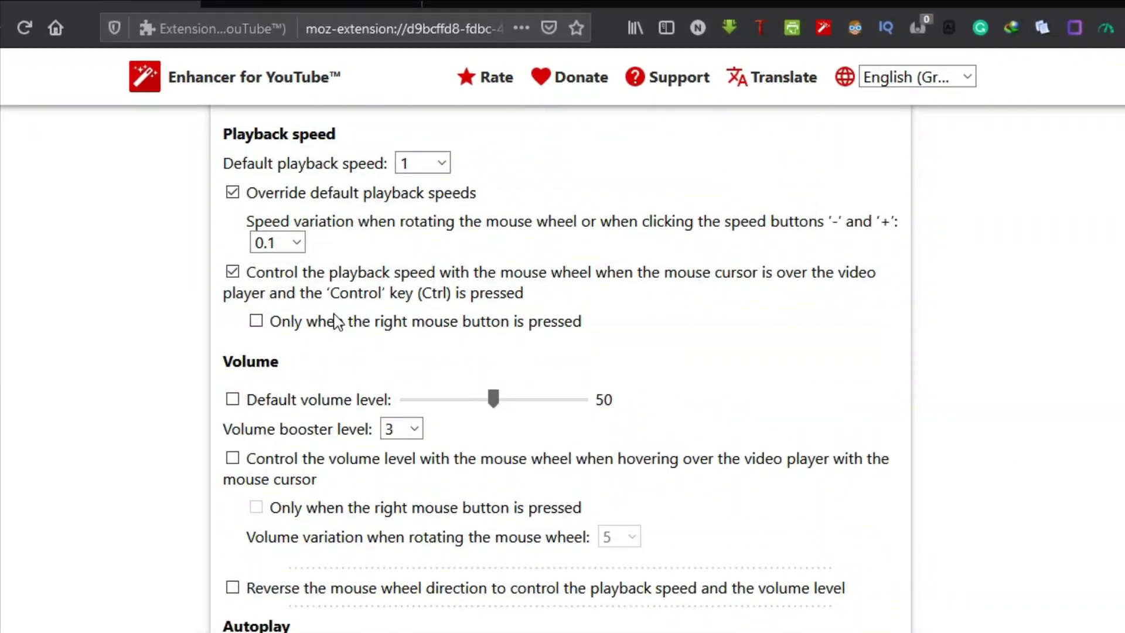
pyautogui.scroll(-2, 334, 316)
pyautogui.scroll(-1, 335, 313)
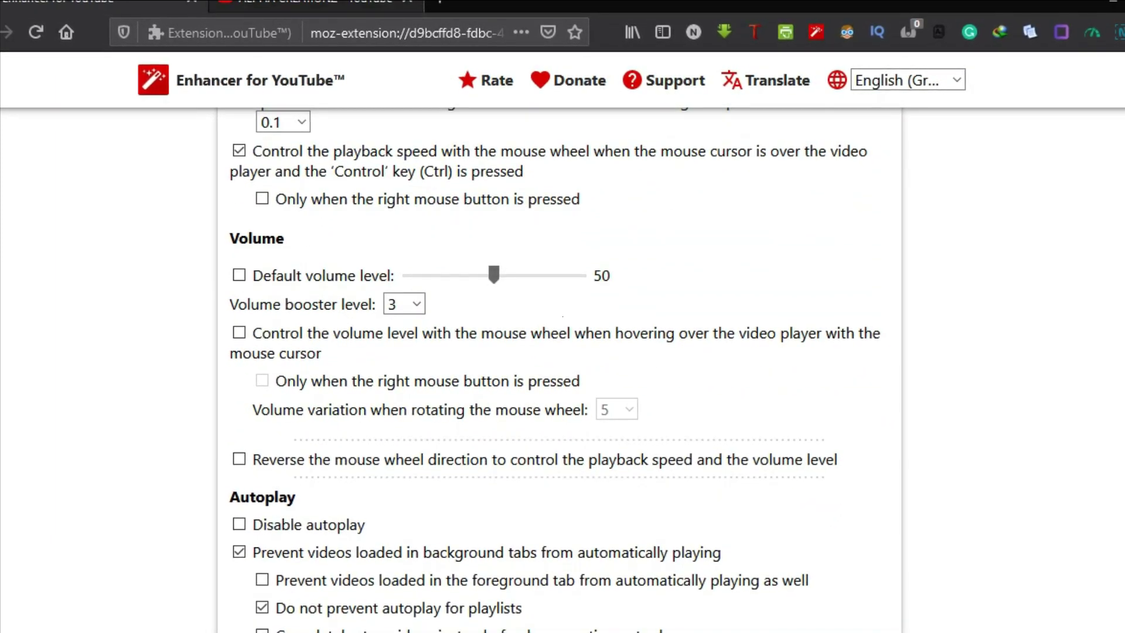
# - Return to the YouTube channel tab after reviewing the Enhancer for YouTube options
pyautogui.click(286, 4)
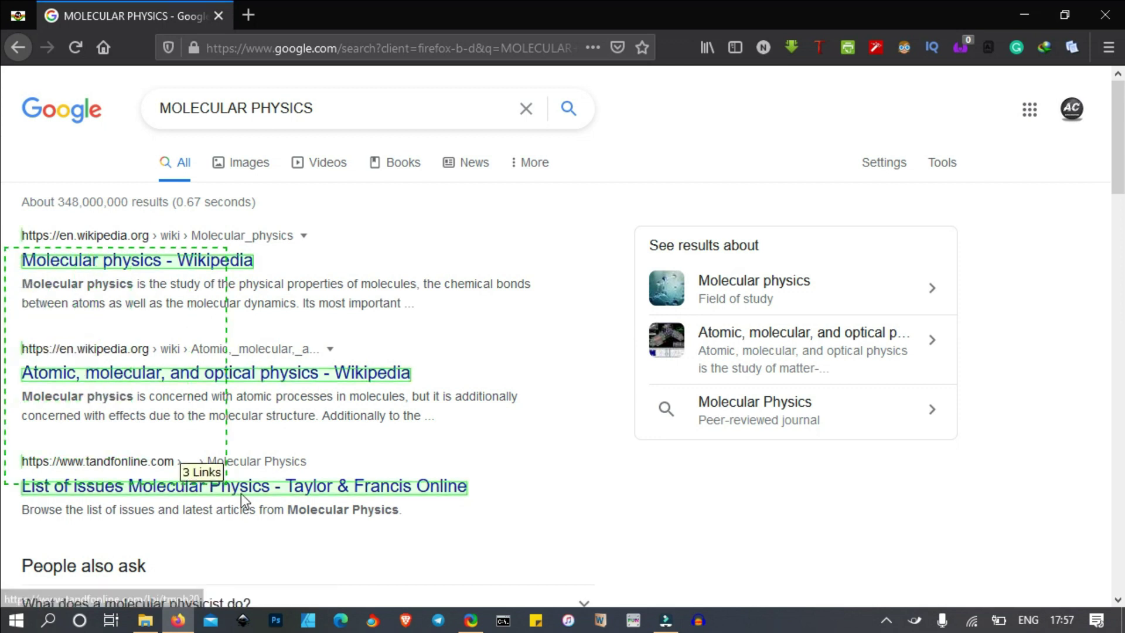
# - Lasso the top Molecular Physics results with Snap Links and view the Taylor & Francis issues tab
pyautogui.moveTo(26, 284)
pyautogui.mouseDown()
pyautogui.moveTo(343, 547)
pyautogui.moveTo(539, 550)
pyautogui.mouseUp()
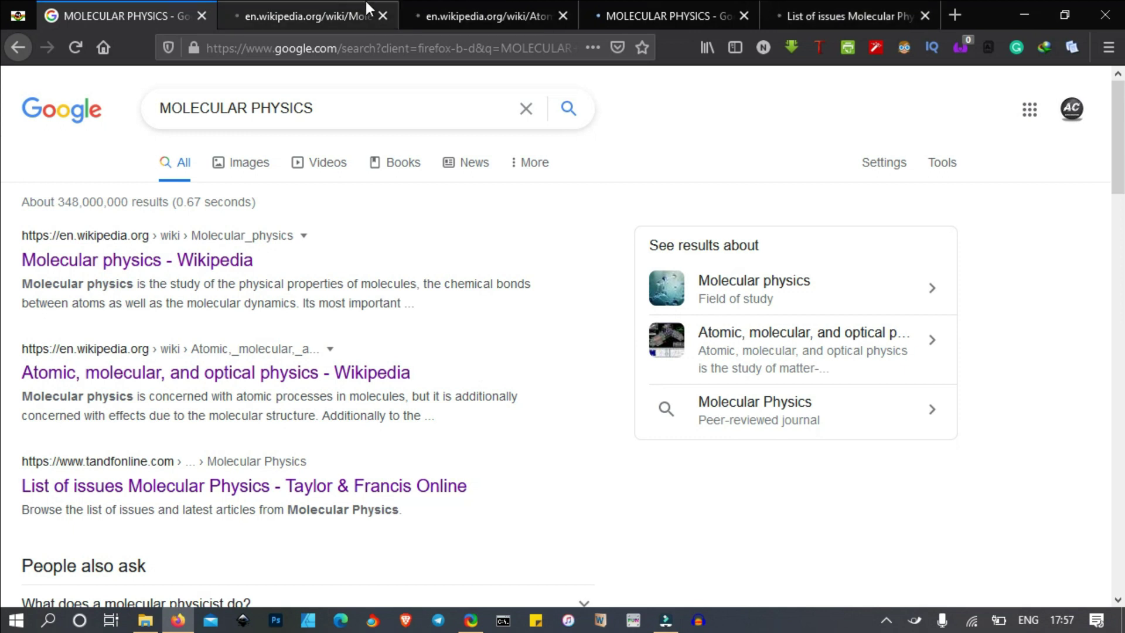
pyautogui.click(840, 9)
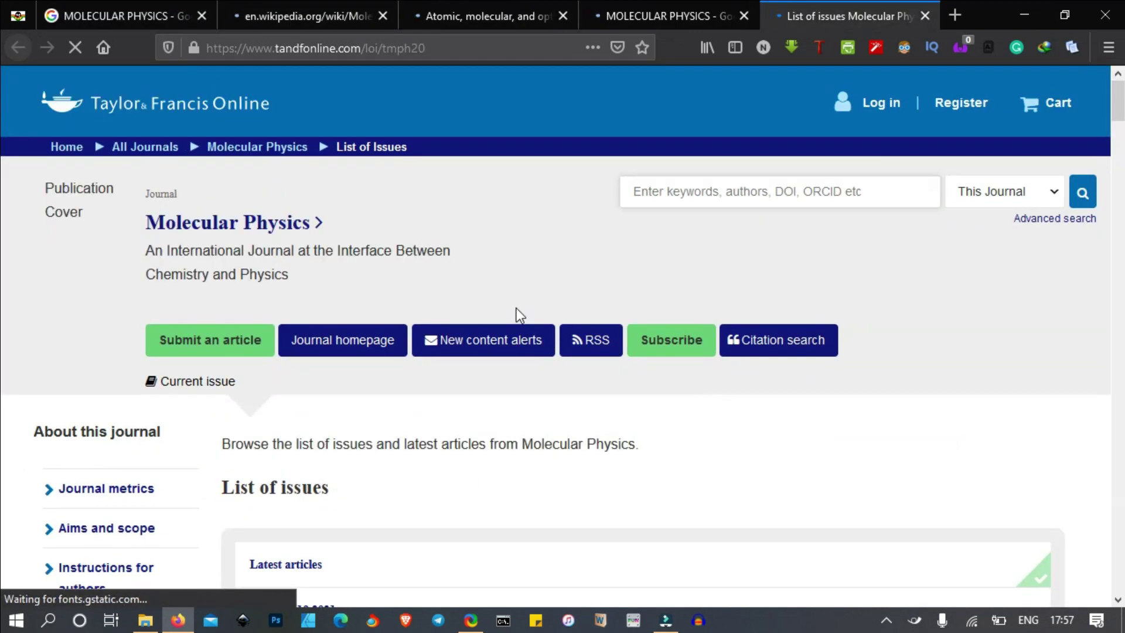